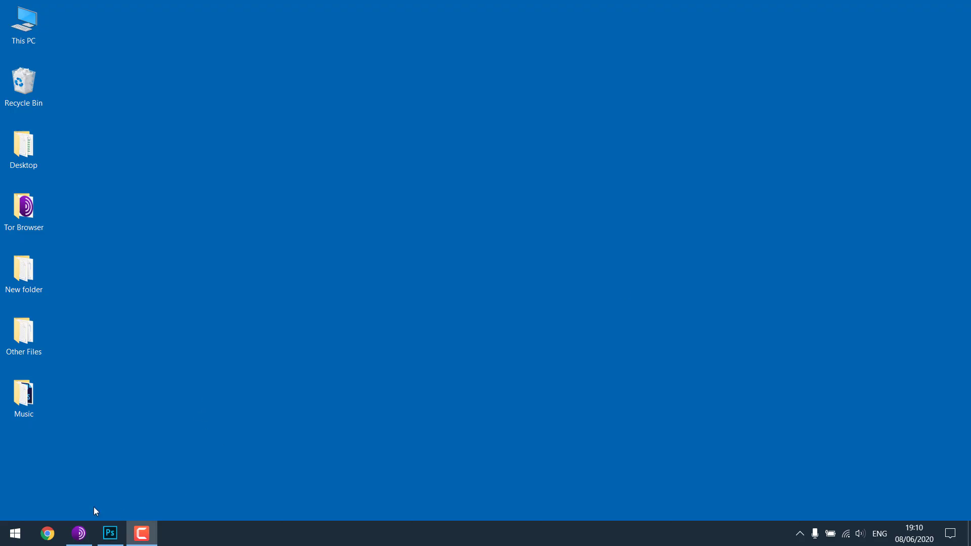
# Step: Load the Hey Let's Learn Something site in Chrome from the autocompleted address
pyautogui.click(47, 533)
pyautogui.write('hey')
pyautogui.press('Return')
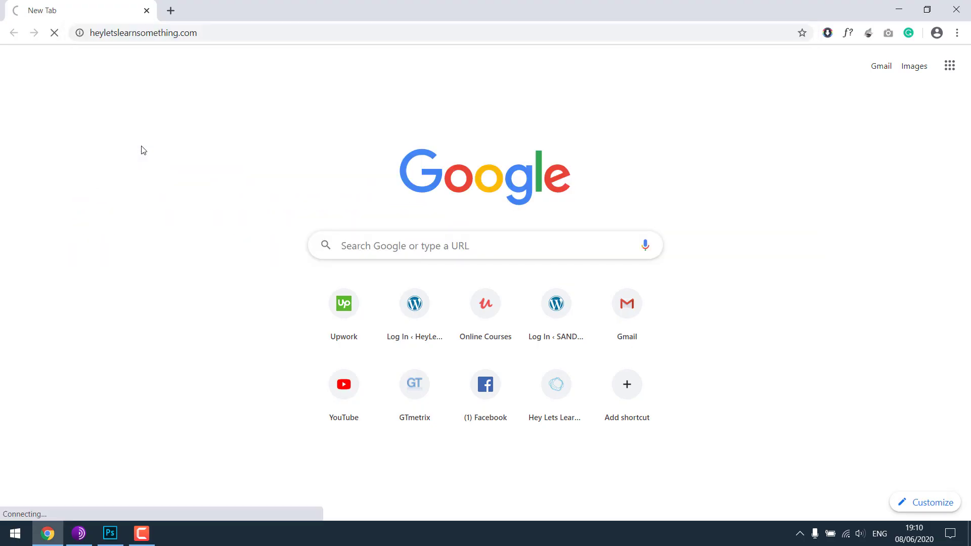
pyautogui.scroll(-10, 486, 303)
pyautogui.scroll(-5, 840, 455)
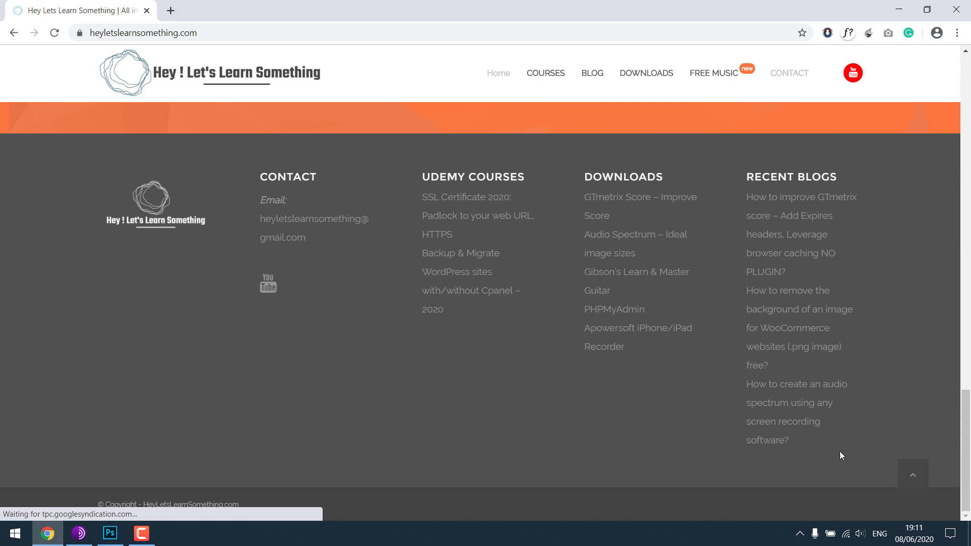
pyautogui.click(913, 475)
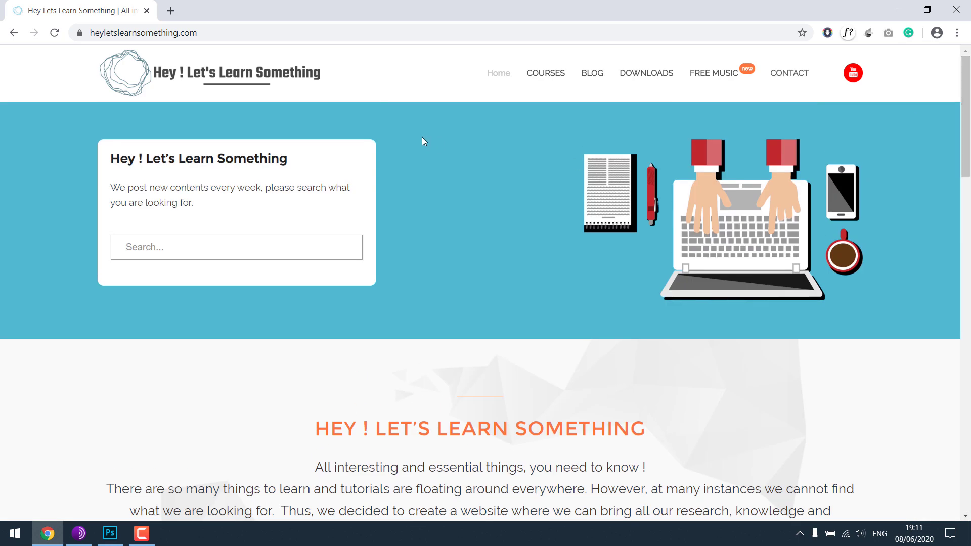
pyautogui.click(334, 31)
pyautogui.write('/wp-admin')
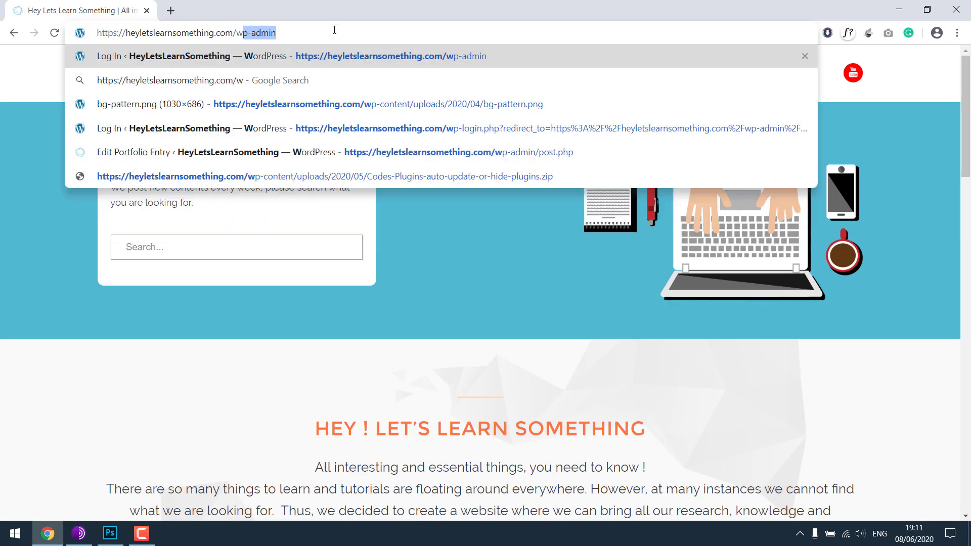
# Step: Log in to the WordPress admin Dashboard via /wp-admin with username and password
pyautogui.press('Return')
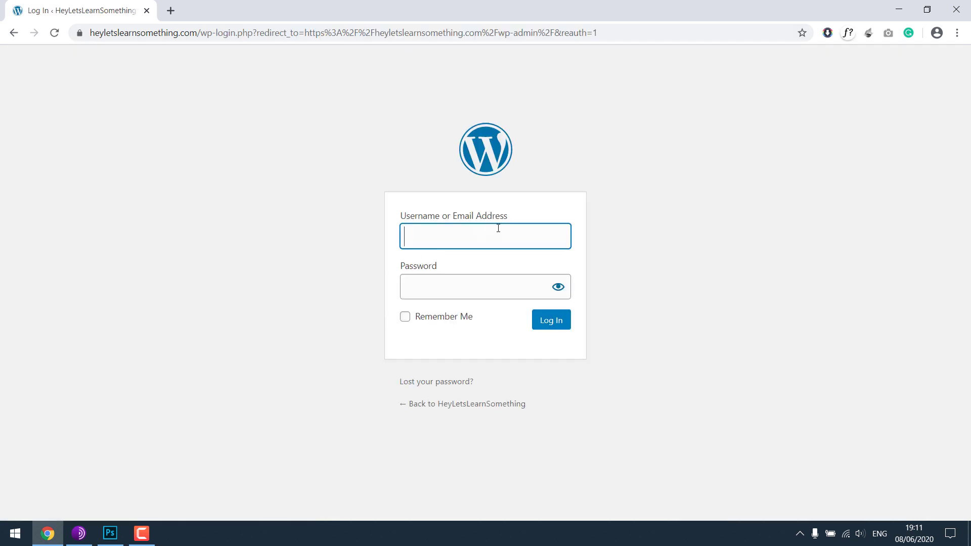
pyautogui.write('saujan')
pyautogui.press('Tab')
pyautogui.write('••••••')
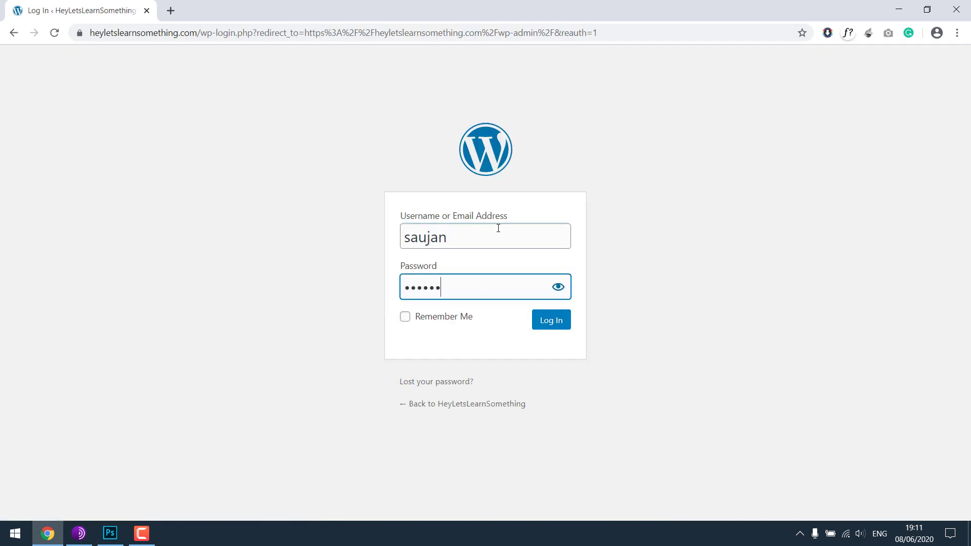
pyautogui.write('•••••••••')
pyautogui.press('Return')
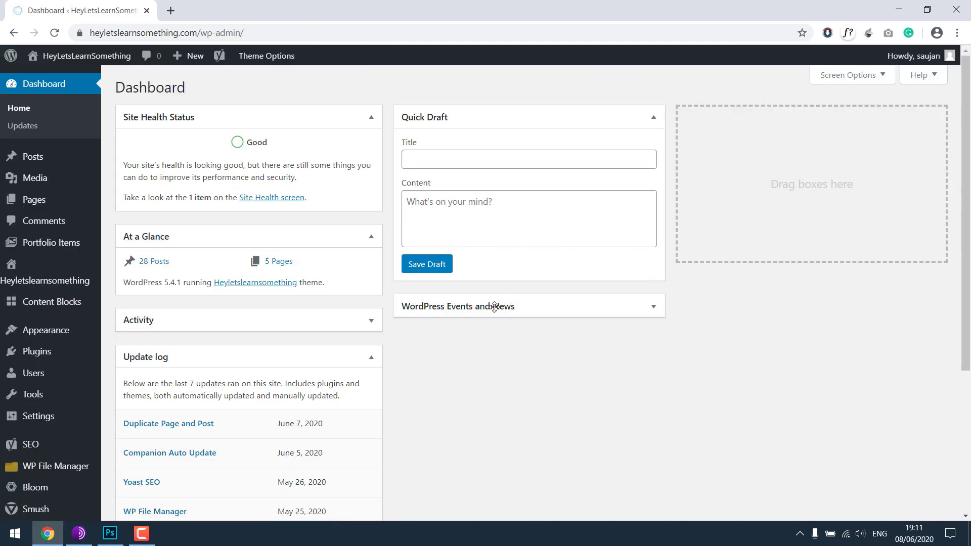
pyautogui.moveTo(37, 351)
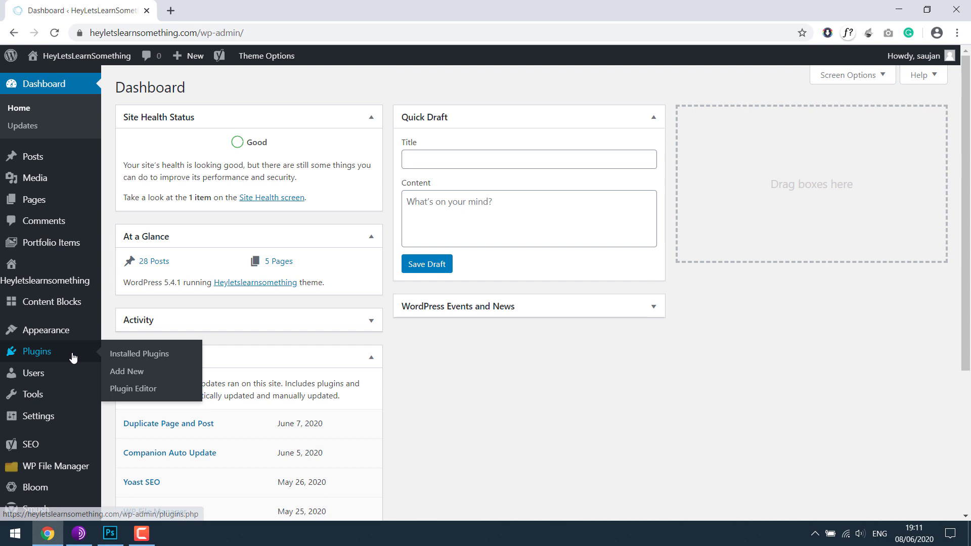
# Step: Search the plugin directory for 'Messenger Customer Chat' and find the official Facebook plugin
pyautogui.click(127, 371)
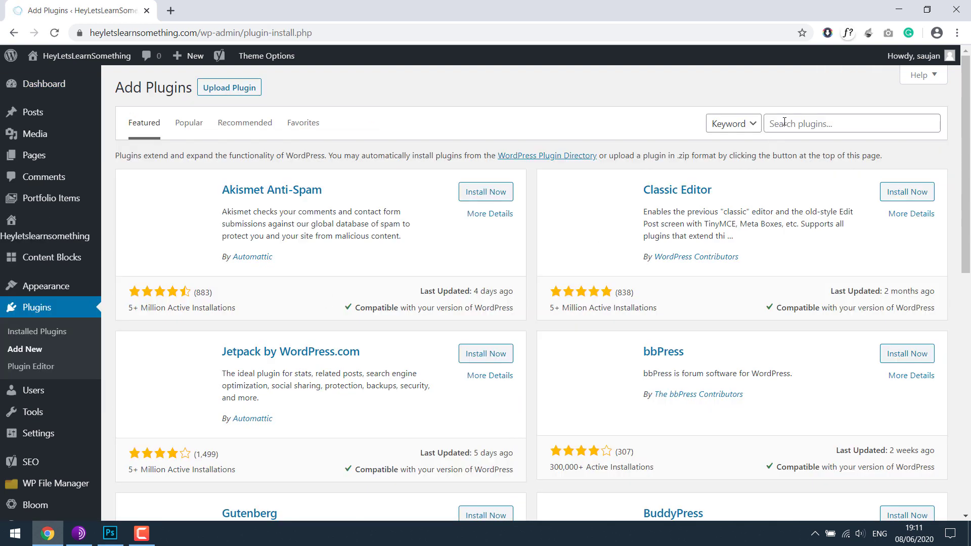
pyautogui.click(807, 120)
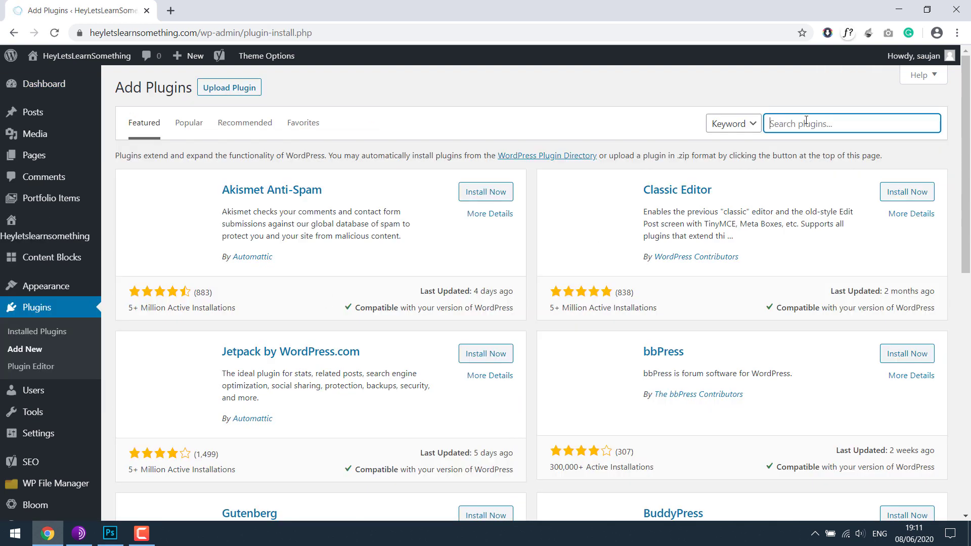
pyautogui.write('Messenger Customer Chat')
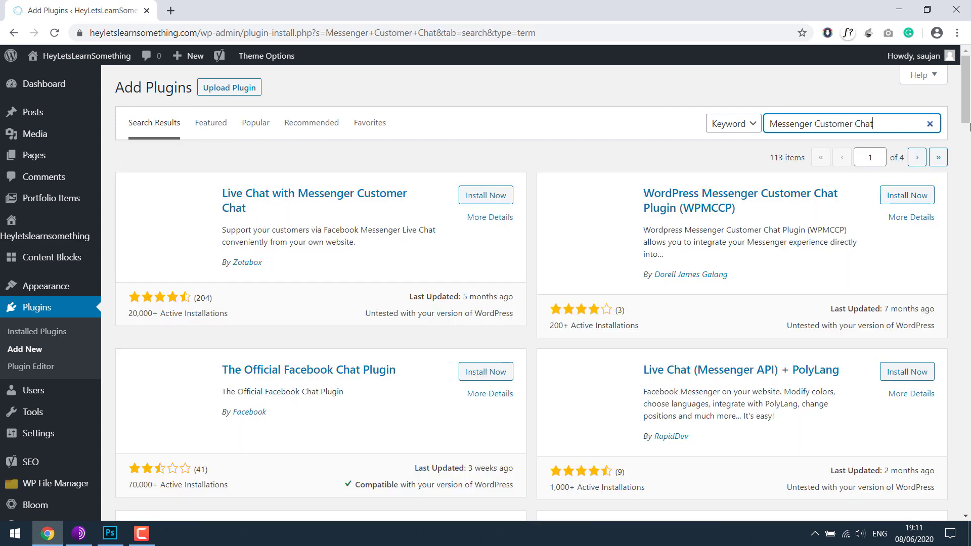
pyautogui.scroll(-3, 221, 233)
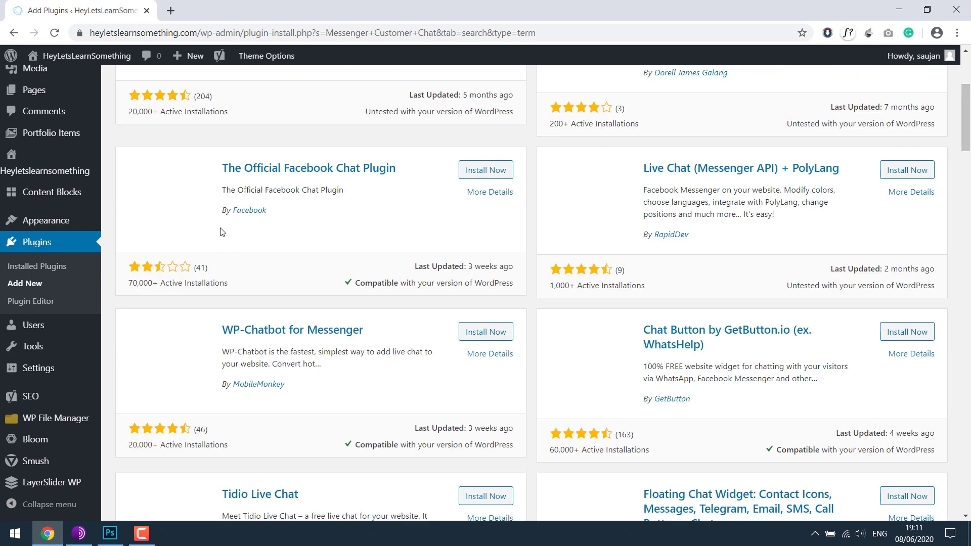
pyautogui.moveTo(361, 198); pyautogui.dragTo(210, 192)
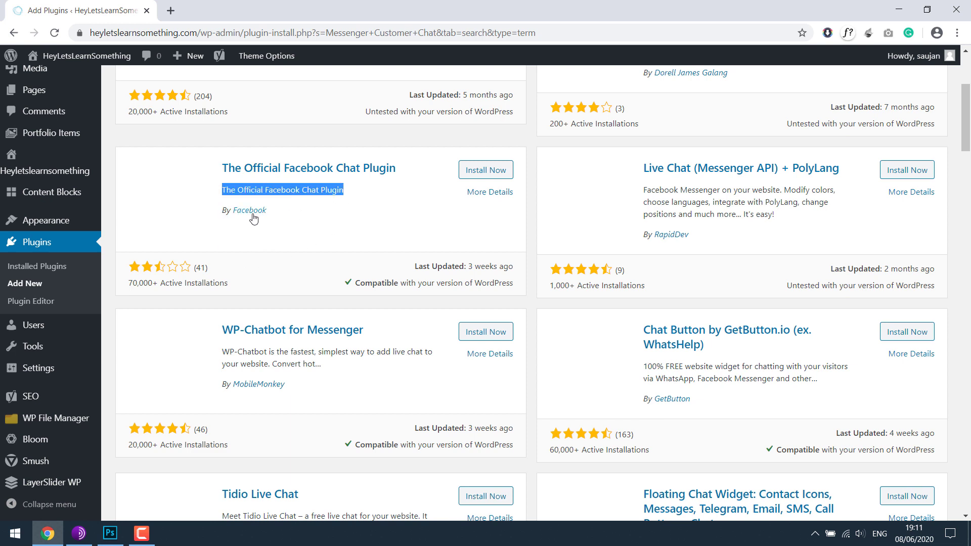
# Step: Install and activate The Official Facebook Chat Plugin
pyautogui.click(465, 177)
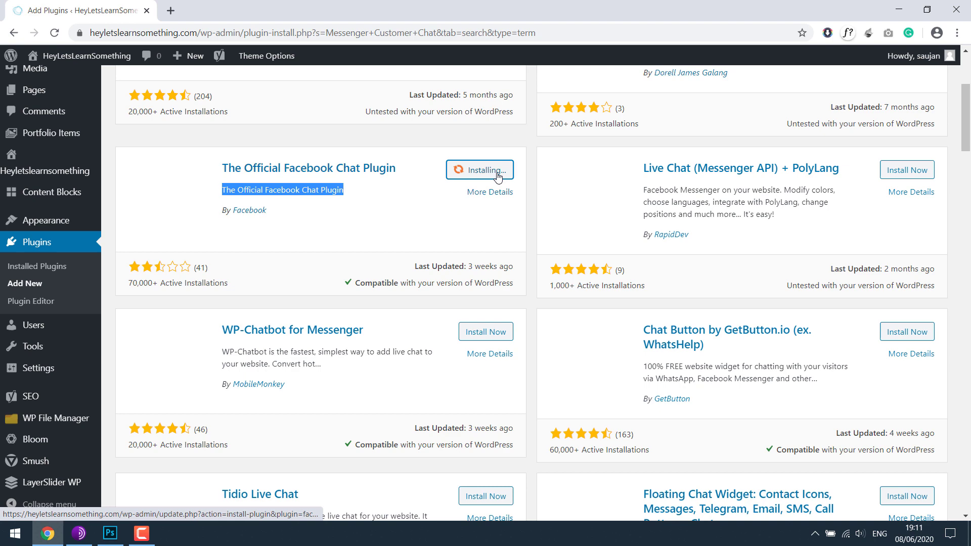
pyautogui.click(492, 172)
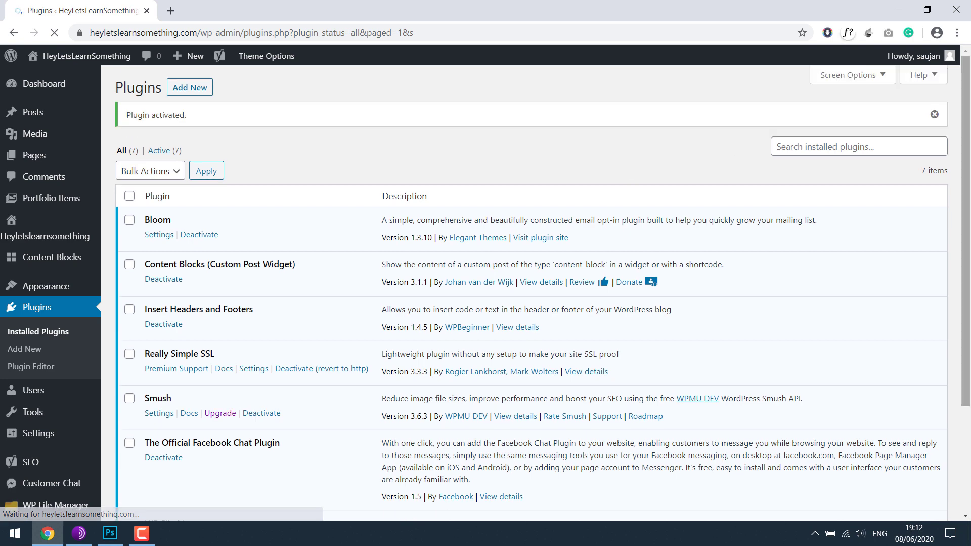
pyautogui.scroll(-2, 531, 304)
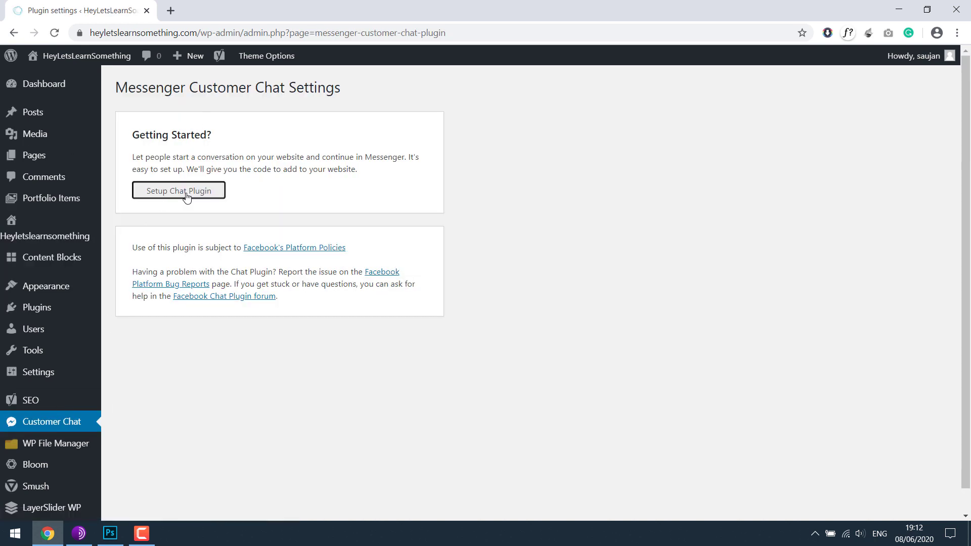
# Step: Start the chat plugin setup and log in to Facebook with the saved profile and password
pyautogui.click(186, 192)
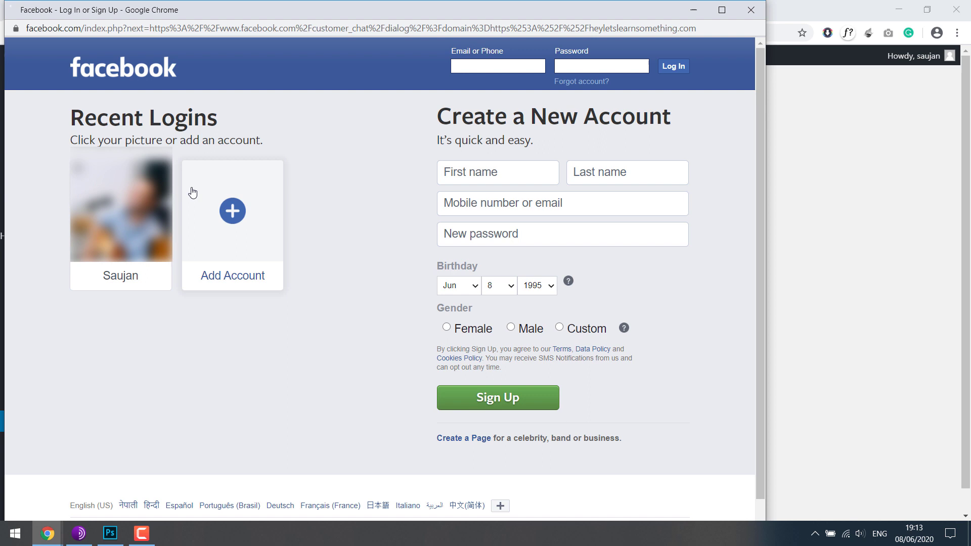
pyautogui.click(148, 220)
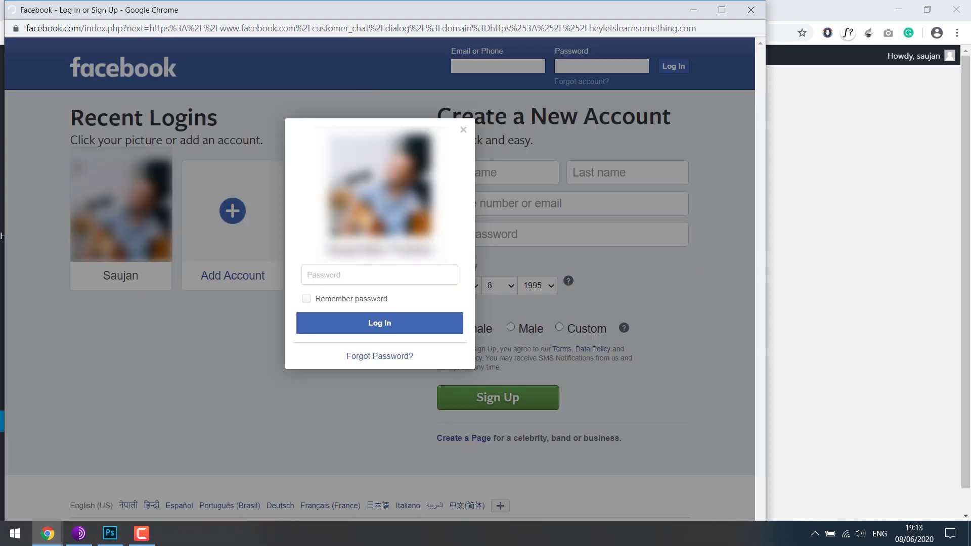
pyautogui.click(359, 279)
pyautogui.write('s•••••••••••••••••••••')
pyautogui.press('Return')
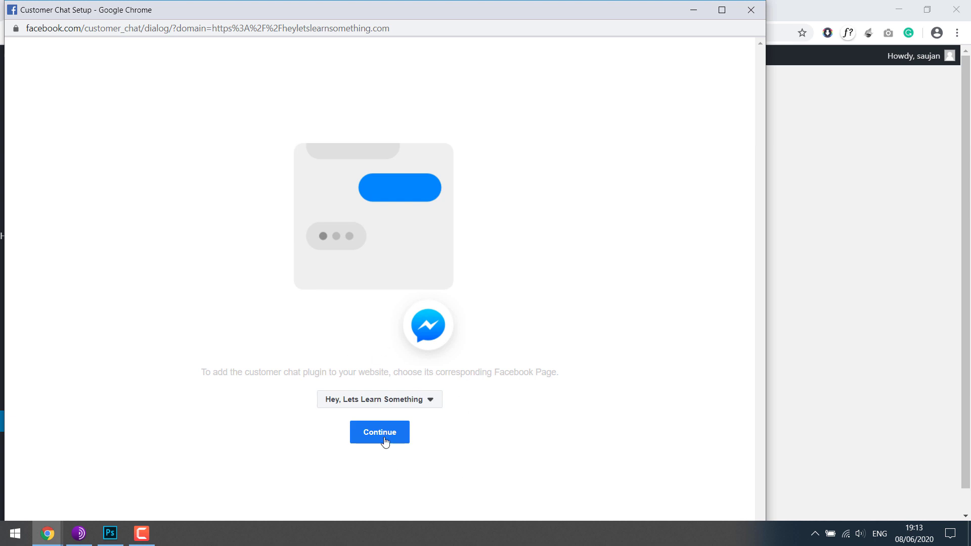
pyautogui.click(381, 432)
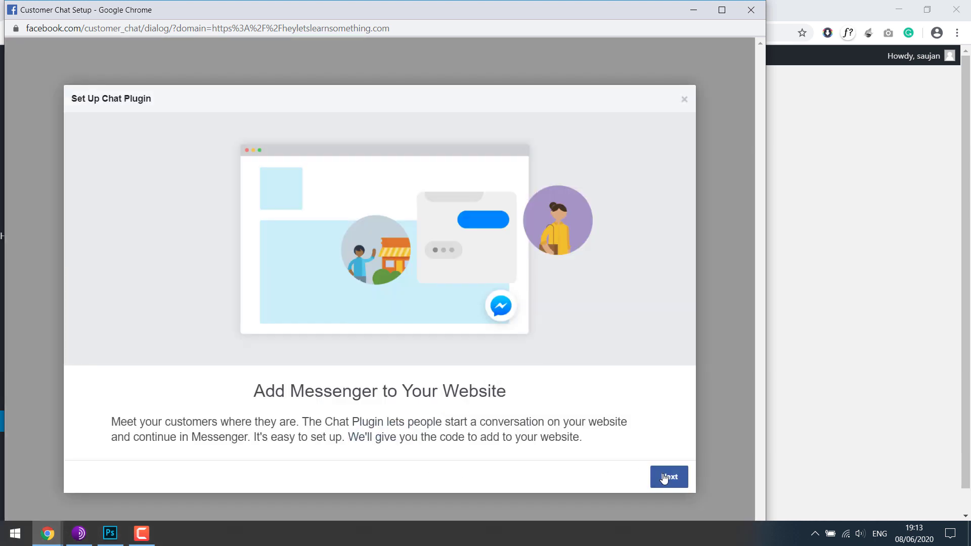
pyautogui.click(668, 478)
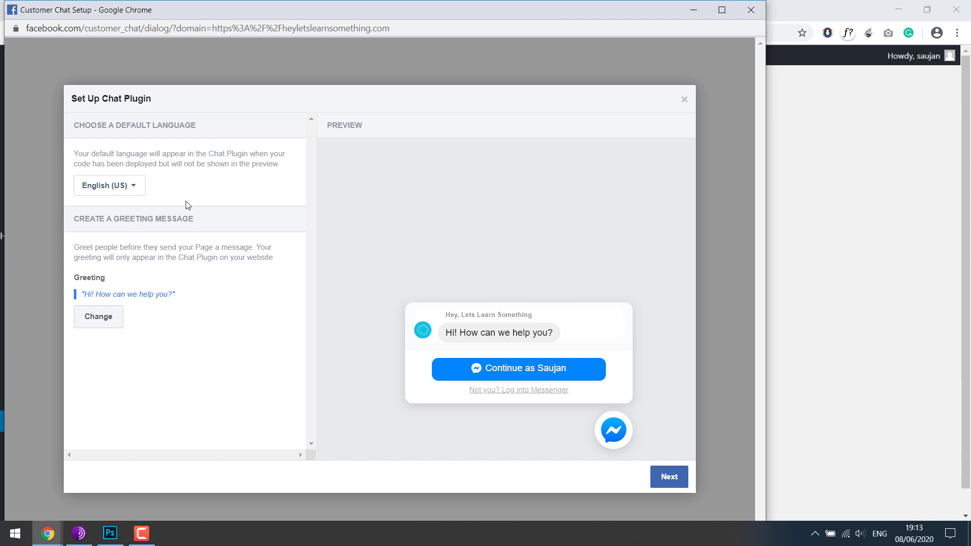
pyautogui.click(137, 189)
pyautogui.click(156, 183)
pyautogui.click(99, 317)
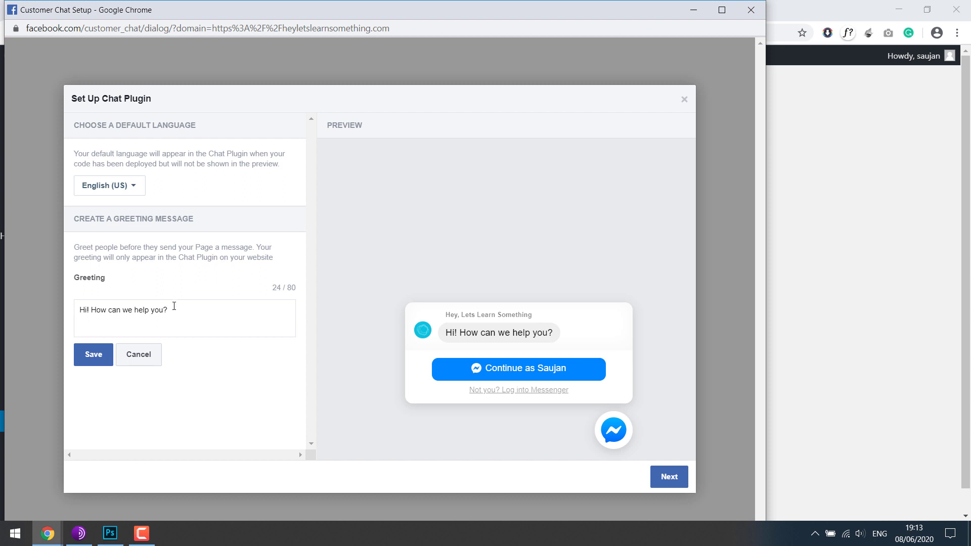
pyautogui.moveTo(174, 307); pyautogui.dragTo(62, 292)
pyautogui.write('Hi')
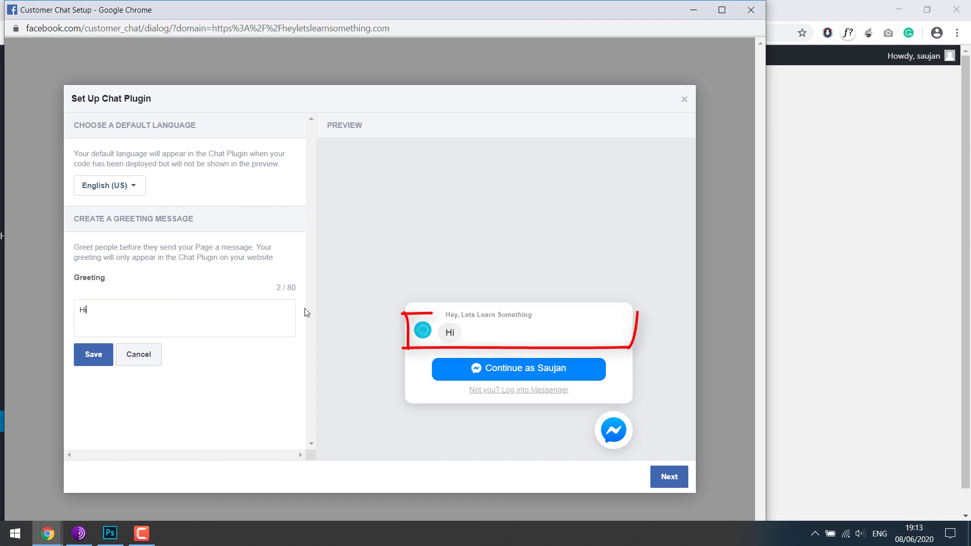
pyautogui.write(' how are')
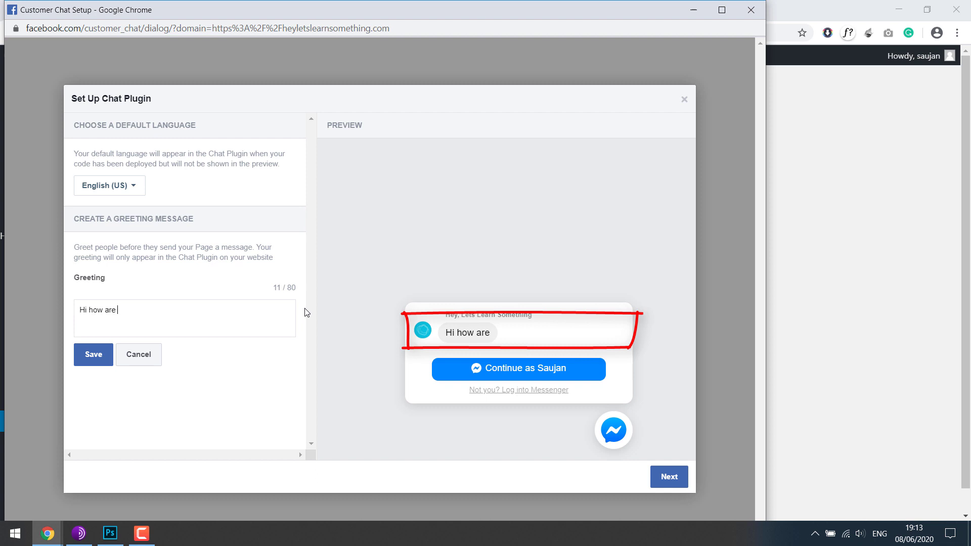
pyautogui.write(' you doing?')
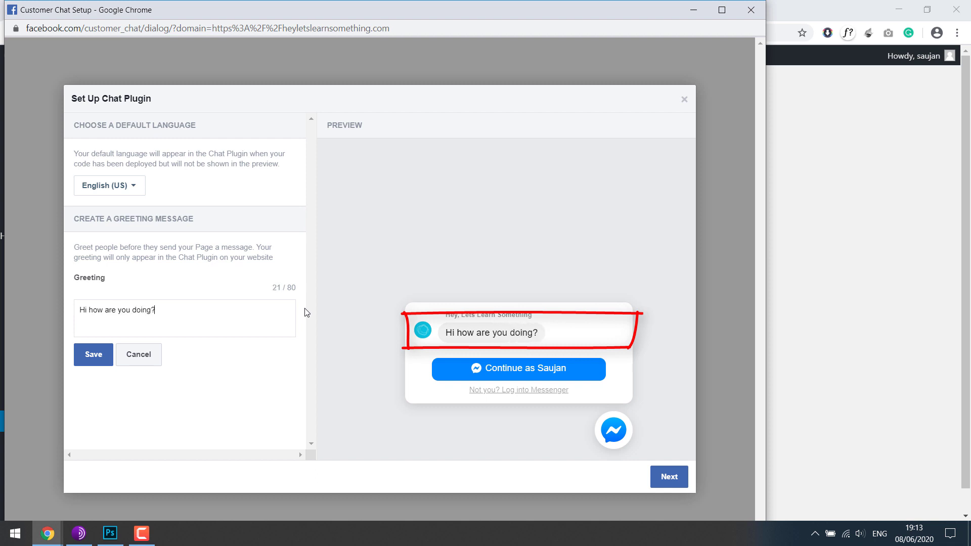
pyautogui.write('!')
pyautogui.click(137, 358)
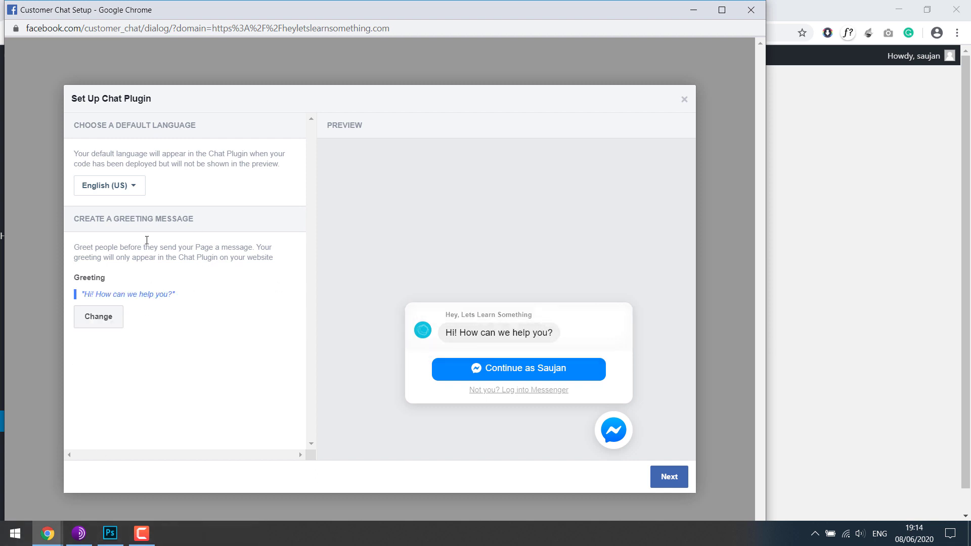
# Step: Try teal and other custom chat theme colours, then revert to the default blue
pyautogui.click(668, 477)
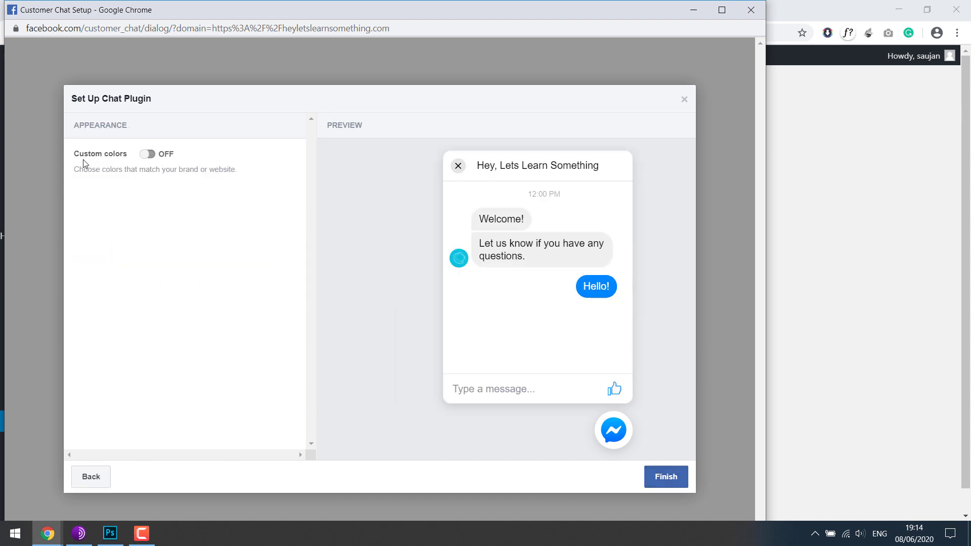
pyautogui.click(144, 154)
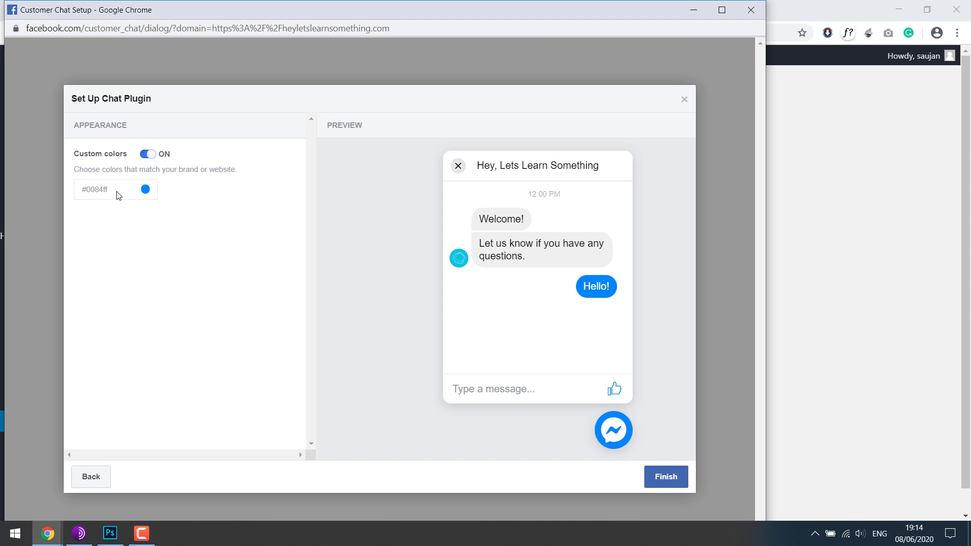
pyautogui.click(123, 188)
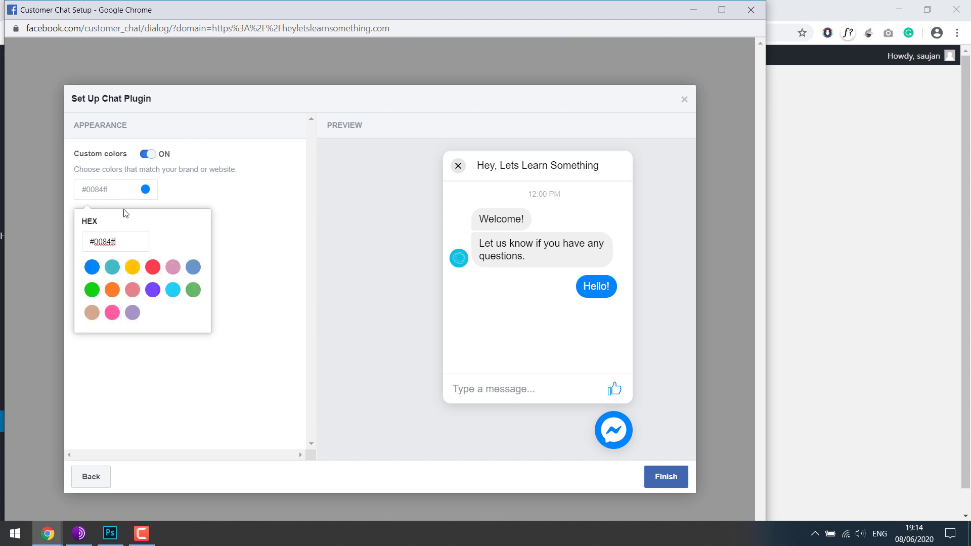
pyautogui.tripleClick(142, 240)
pyautogui.click(118, 268)
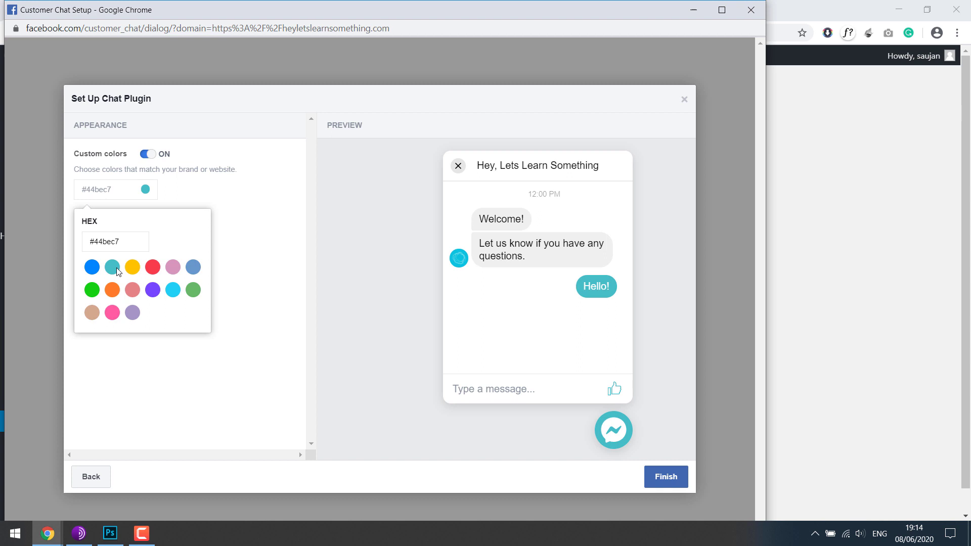
pyautogui.click(133, 267)
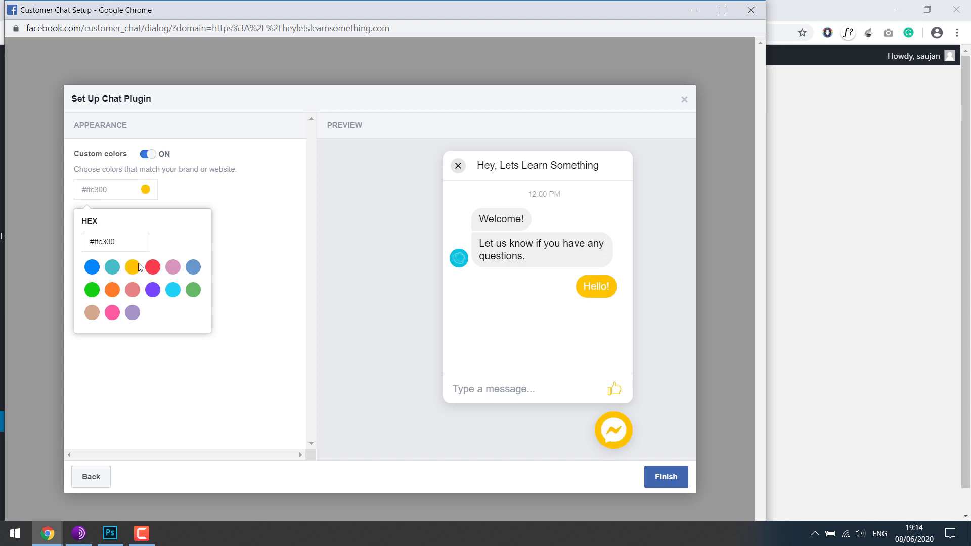
pyautogui.click(173, 267)
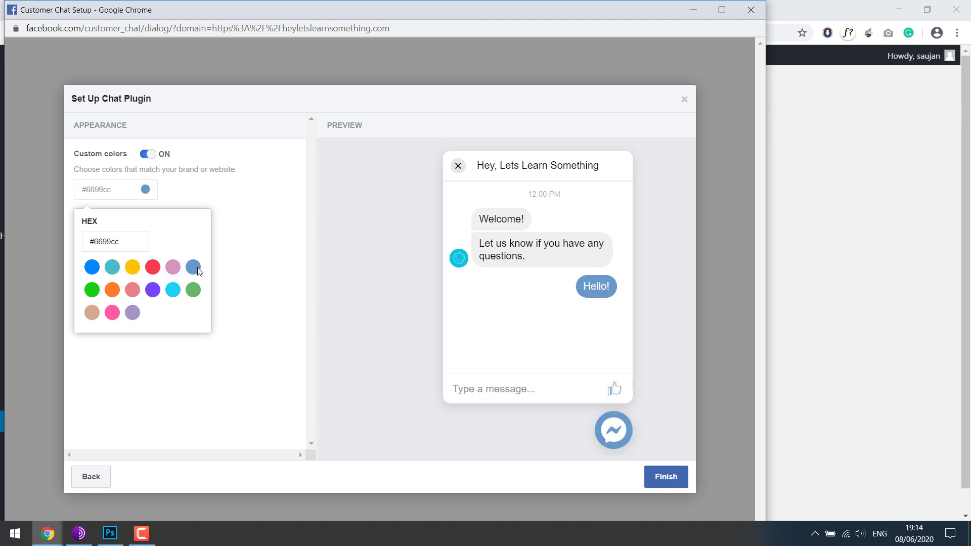
pyautogui.click(144, 157)
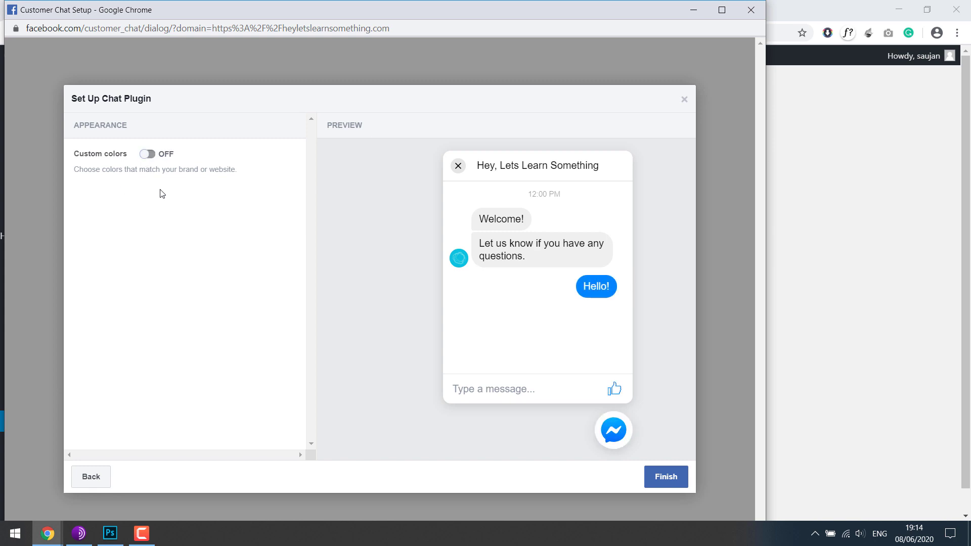
# Step: Finish the Facebook chat setup and return to the Messenger Customer Chat Settings
pyautogui.click(675, 477)
pyautogui.click(667, 478)
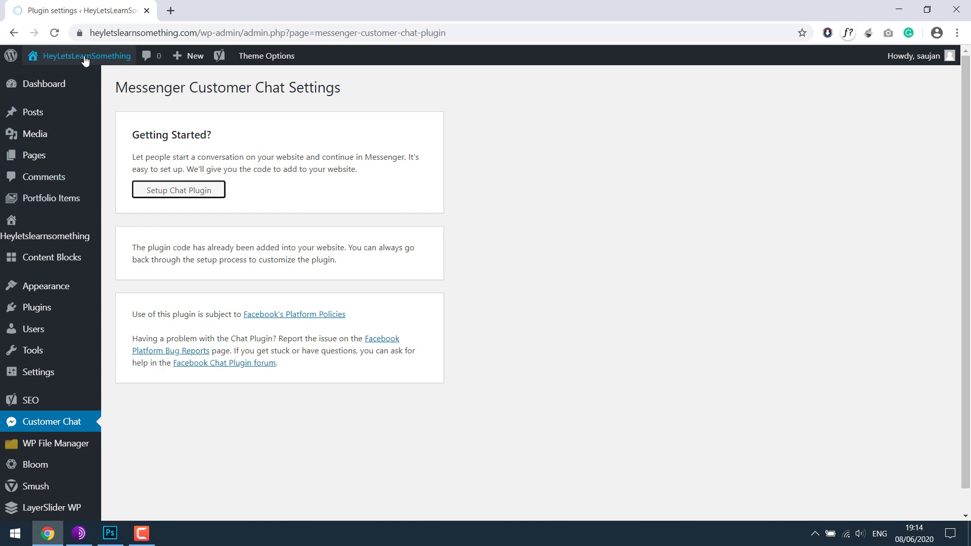
# Step: View the live site's Downloads page with the Messenger chat button in a second tab, then return to the settings
pyautogui.moveTo(86, 56)
pyautogui.rightClick(56, 78)
pyautogui.click(69, 84)
pyautogui.click(225, 11)
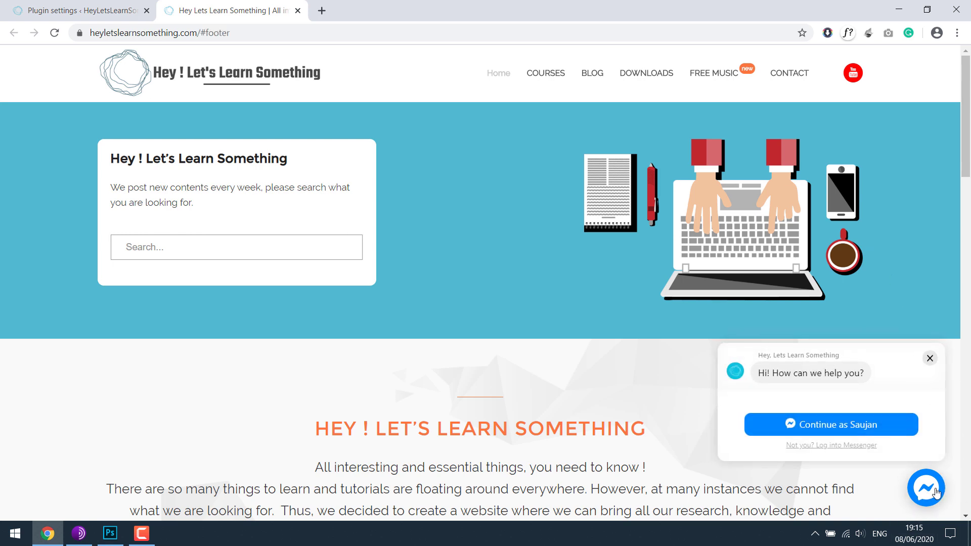
pyautogui.click(650, 72)
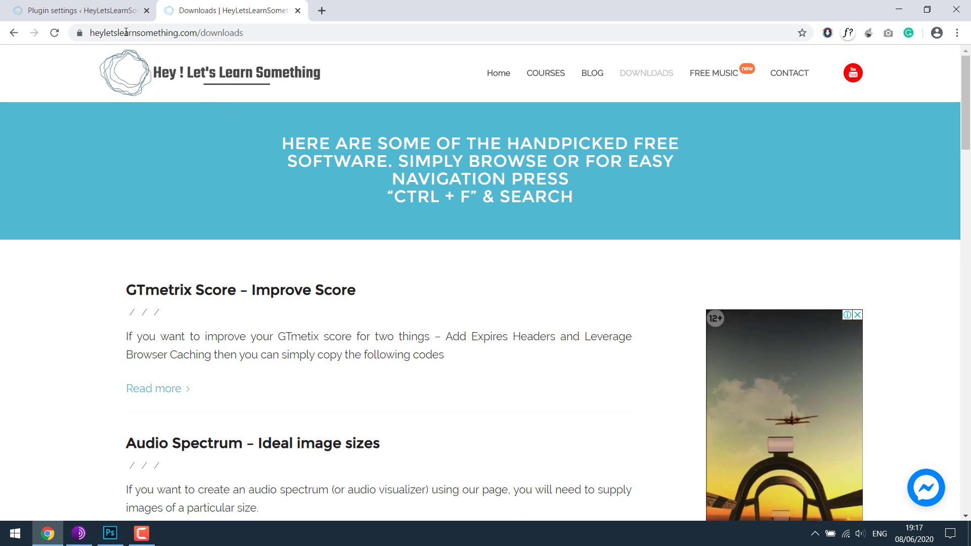
pyautogui.click(78, 5)
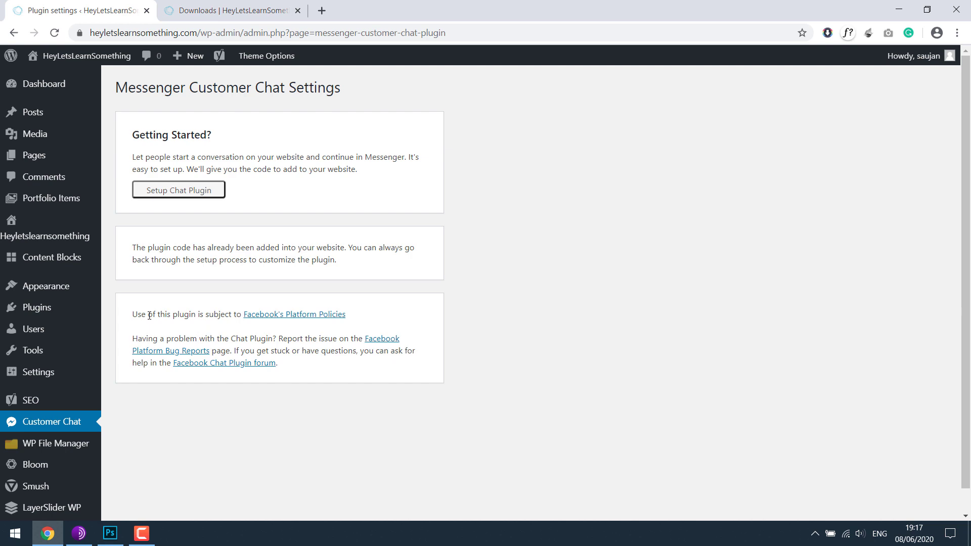
# Step: Search plugins for 'custom css' and install Simple Custom CSS and JS
pyautogui.moveTo(36, 308)
pyautogui.click(124, 329)
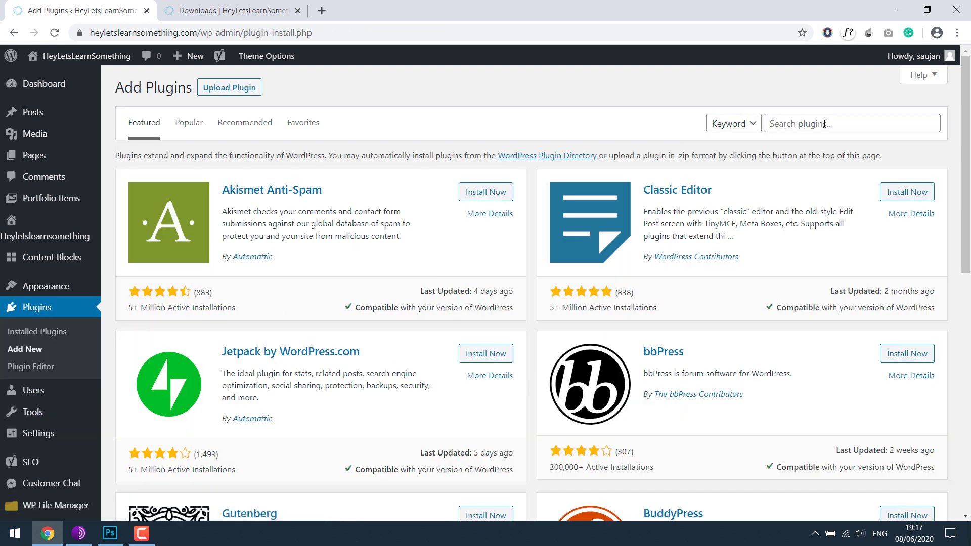
pyautogui.click(824, 124)
pyautogui.write('custom css')
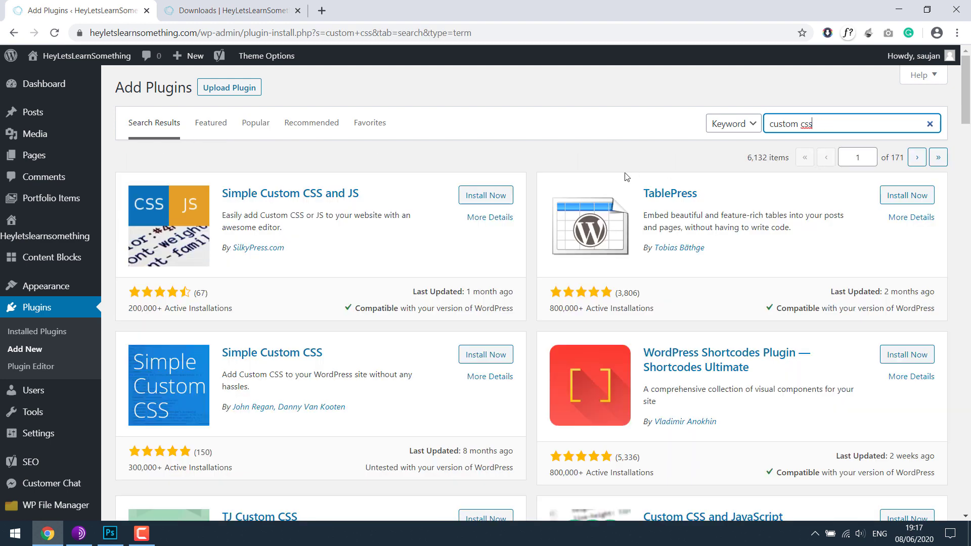
pyautogui.click(508, 196)
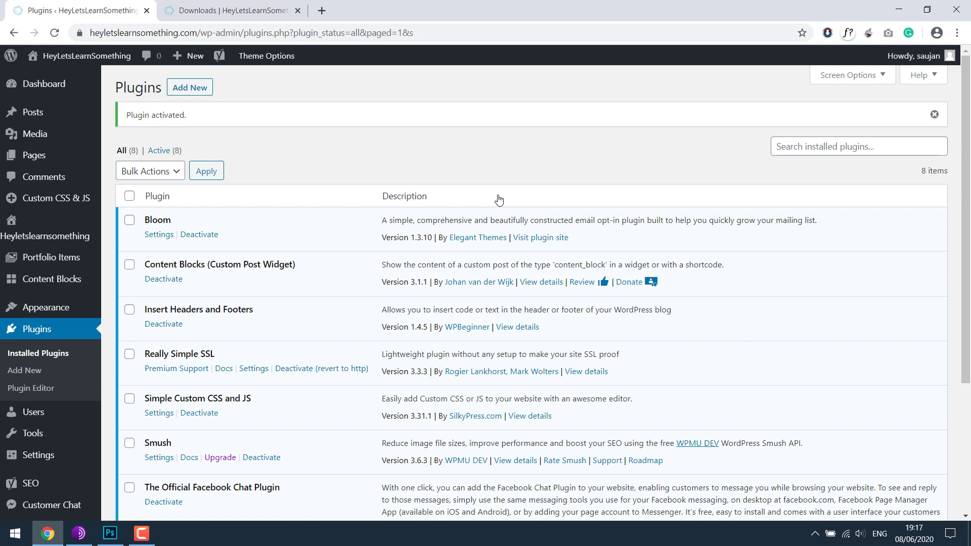
# Step: Create a custom CSS entry titled 'FB chat box' with its code area cleared
pyautogui.moveTo(57, 198)
pyautogui.click(69, 197)
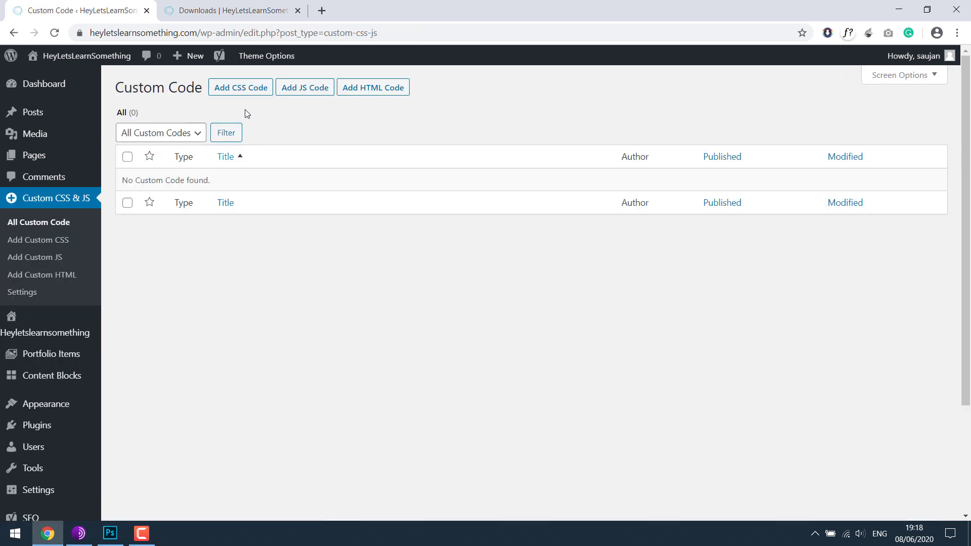
pyautogui.click(242, 92)
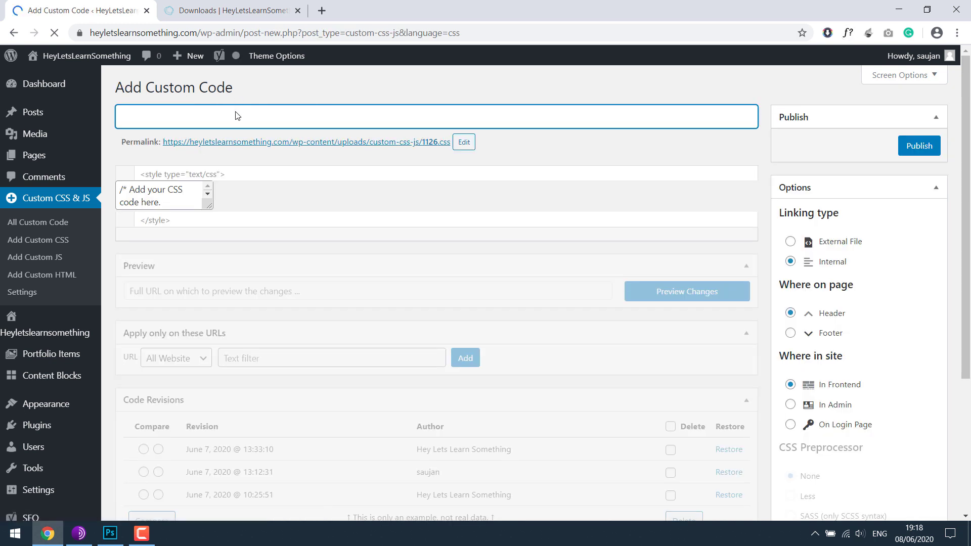
pyautogui.write('FB ')
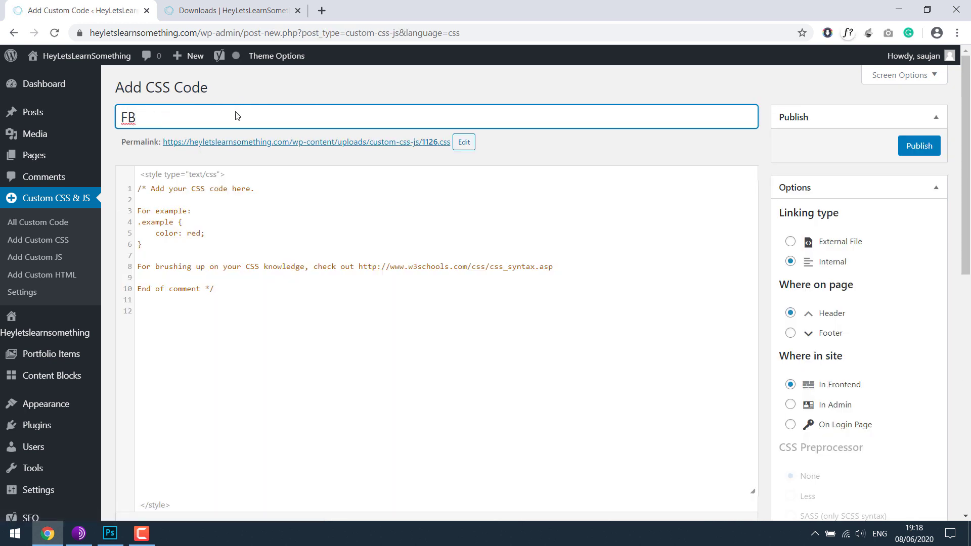
pyautogui.write('ch')
pyautogui.press('BackSpace')
pyautogui.write('hat bo')
pyautogui.press('BackSpace')
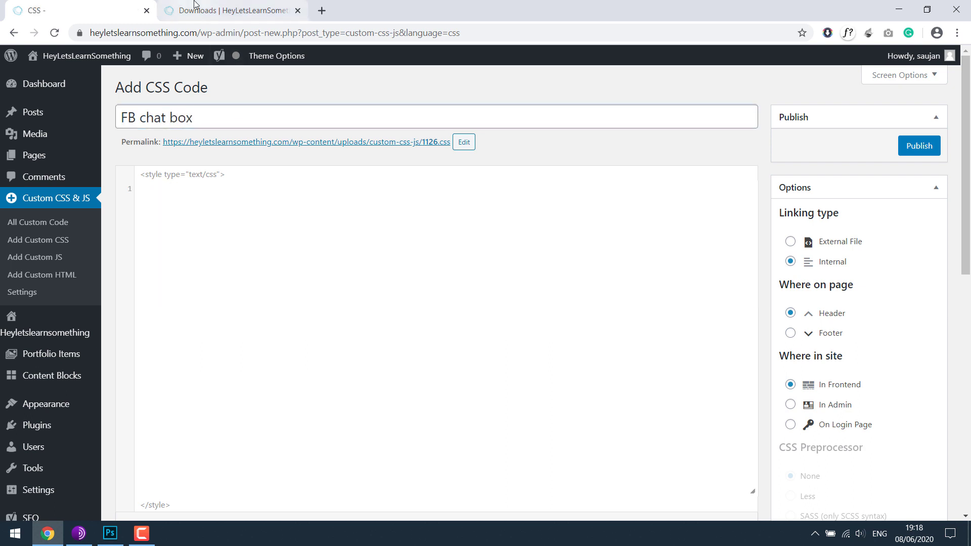
pyautogui.click(228, 11)
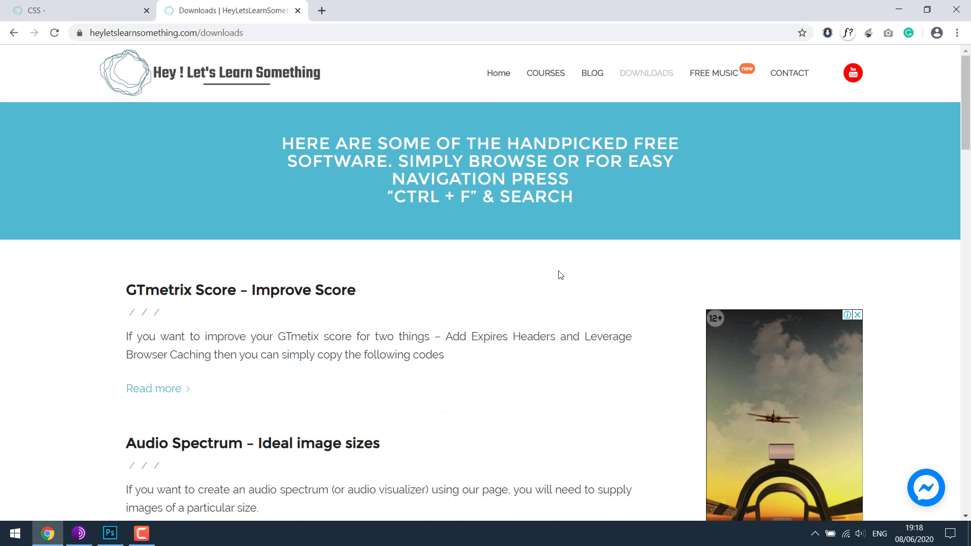
# Step: View the Downloads page source and find and select its page-id-11 body class
pyautogui.rightClick(545, 263)
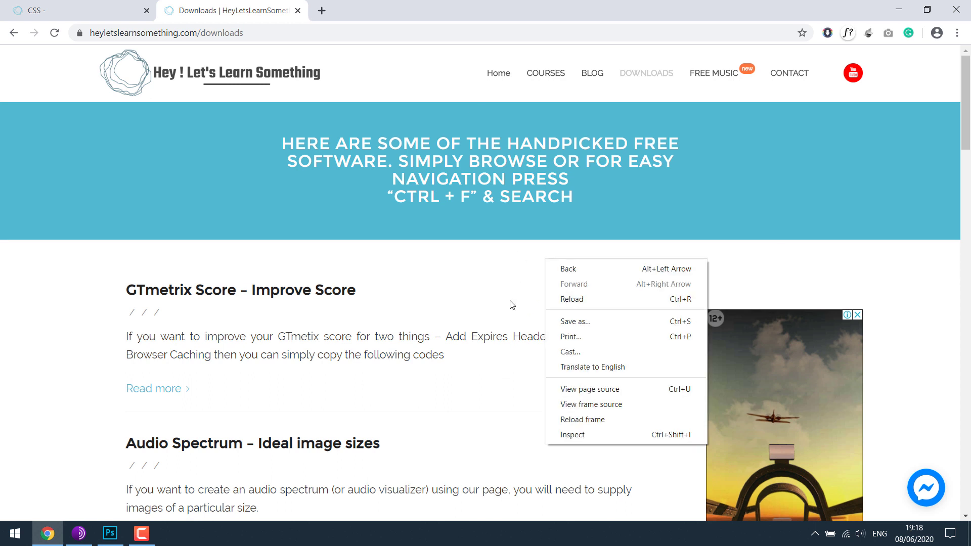
pyautogui.rightClick(520, 265)
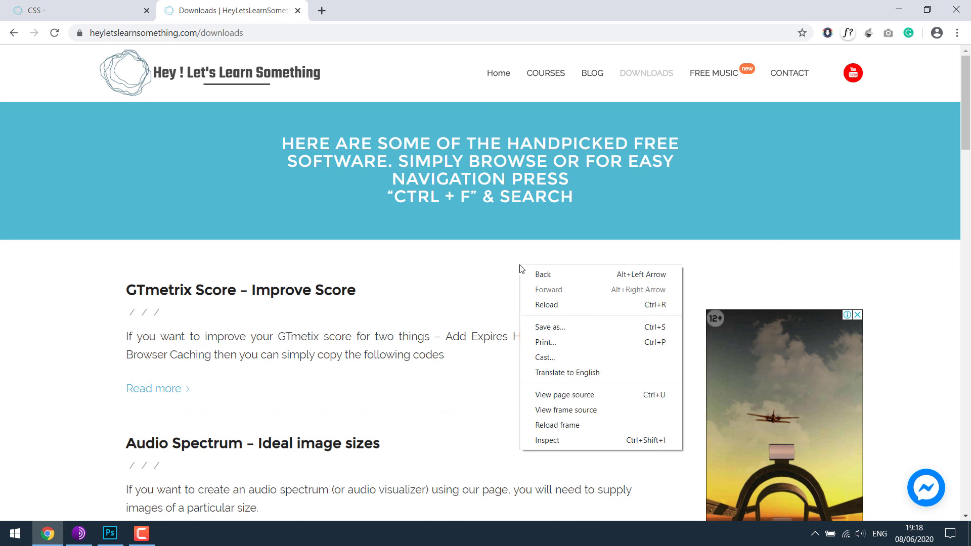
pyautogui.click(601, 395)
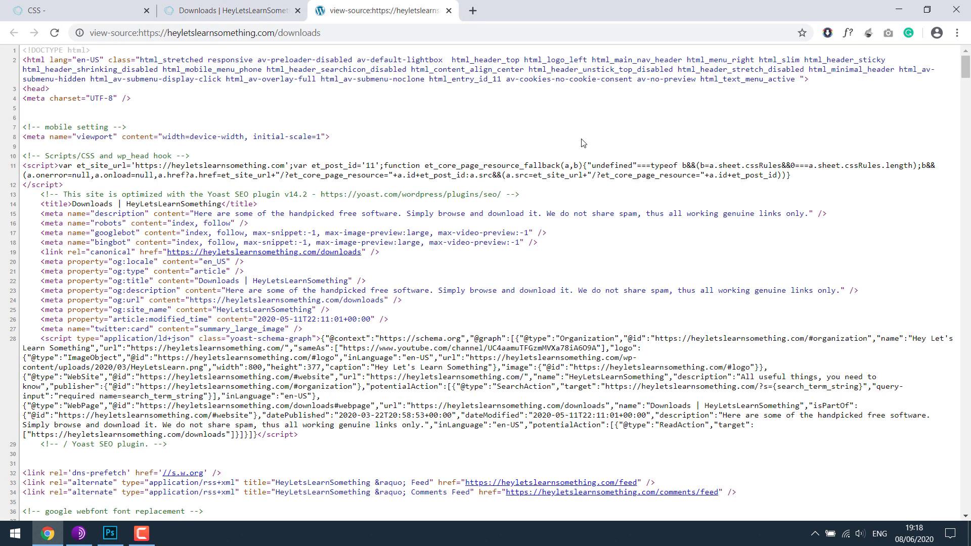
pyautogui.hotkey('ctrl', 'f')
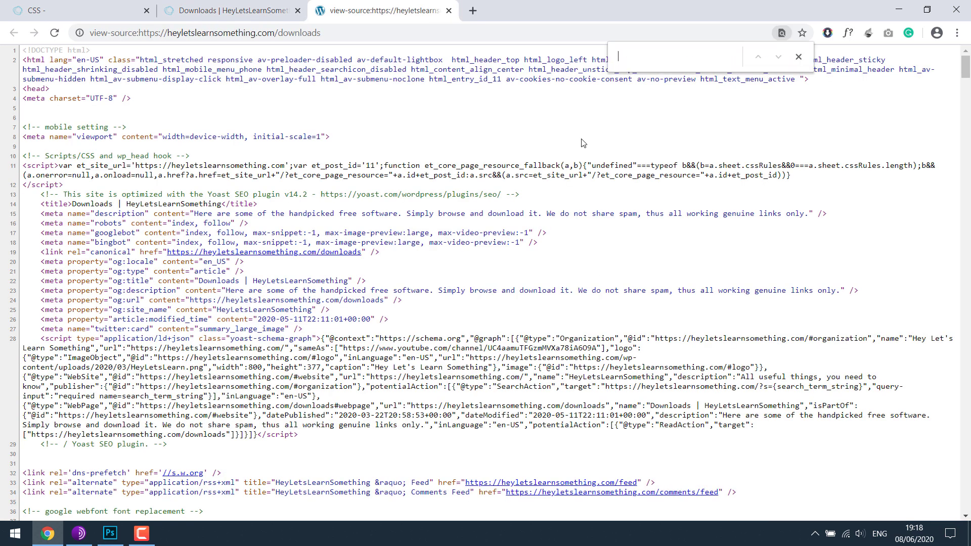
pyautogui.write('page-i')
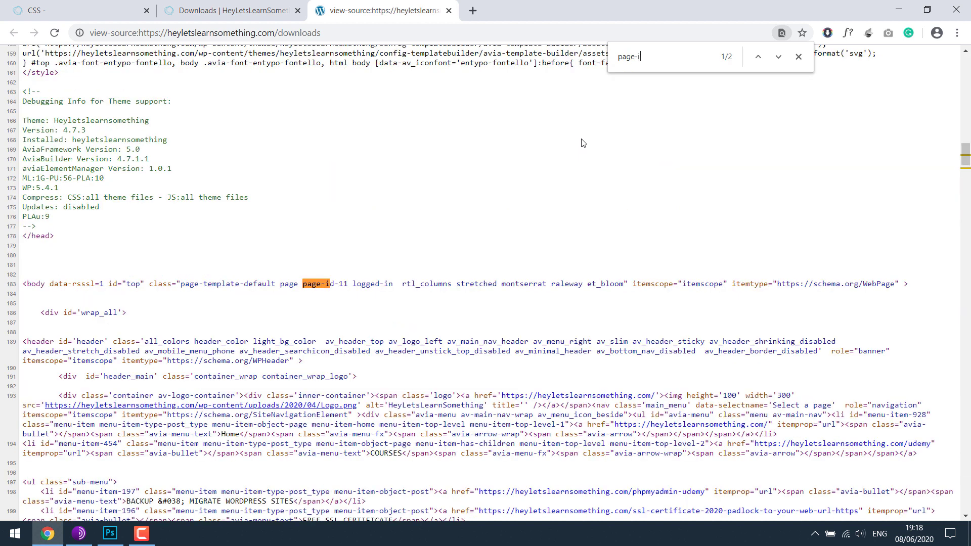
pyautogui.write('d')
pyautogui.moveTo(347, 285); pyautogui.dragTo(304, 284)
pyautogui.hotkey('ctrl', 'c')
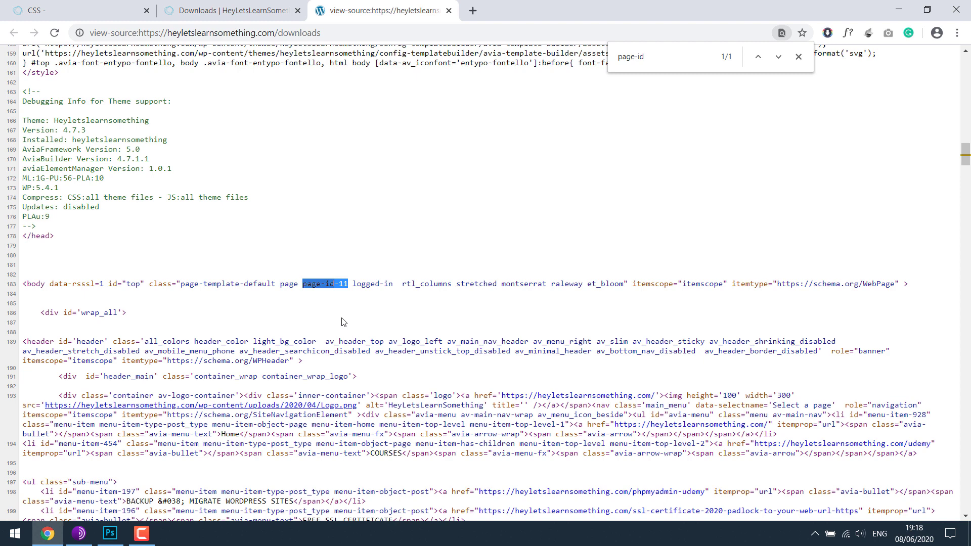
# Step: Write and publish the rule .page-id-11 .fb_reset { display: none !important;} in the CSS editor
pyautogui.click(121, 8)
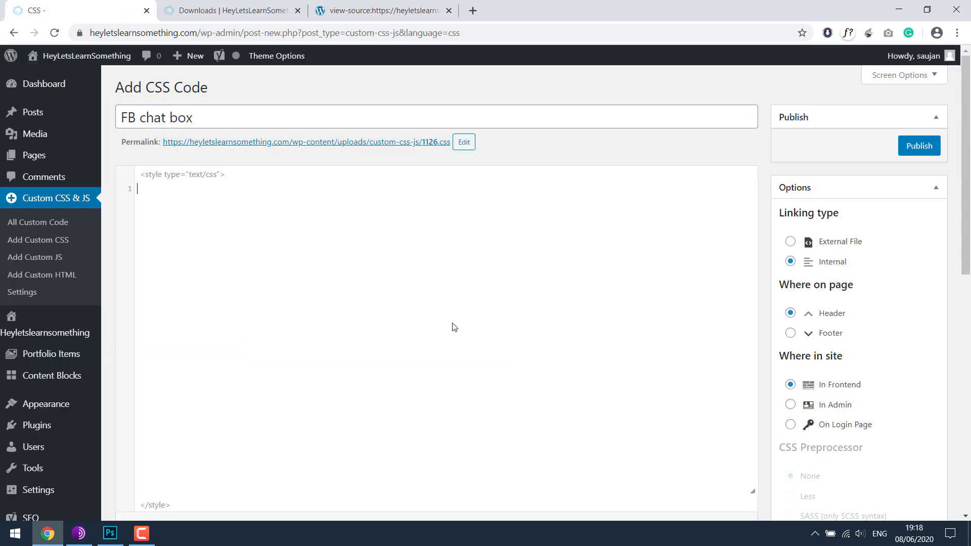
pyautogui.click(319, 246)
pyautogui.hotkey('ctrl', 'v')
pyautogui.press('Home')
pyautogui.write('.')
pyautogui.write('display: ')
pyautogui.write('none !im')
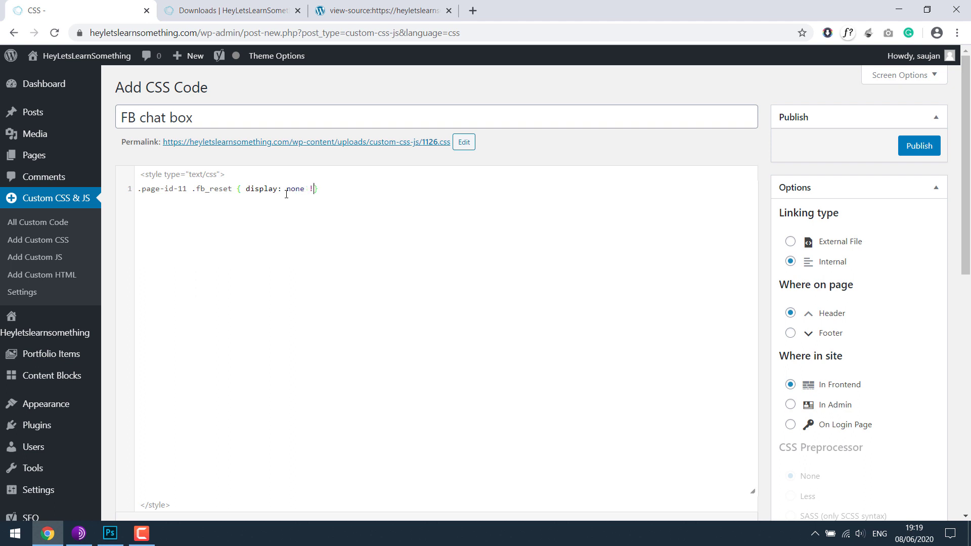
pyautogui.write('portant;')
pyautogui.click(908, 154)
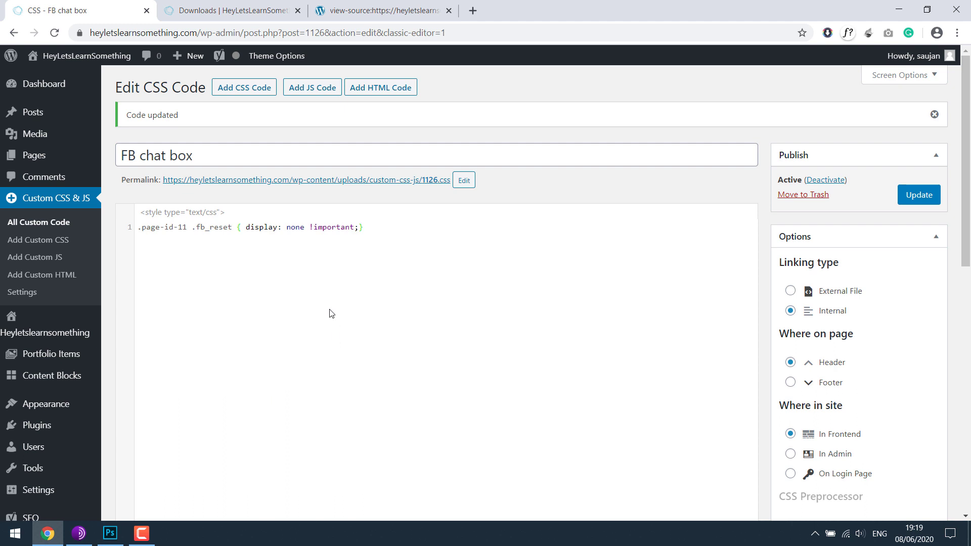
# Step: Reload Downloads and browse Home, Blog and Free Music to confirm the chat hides only on Downloads
pyautogui.click(246, 10)
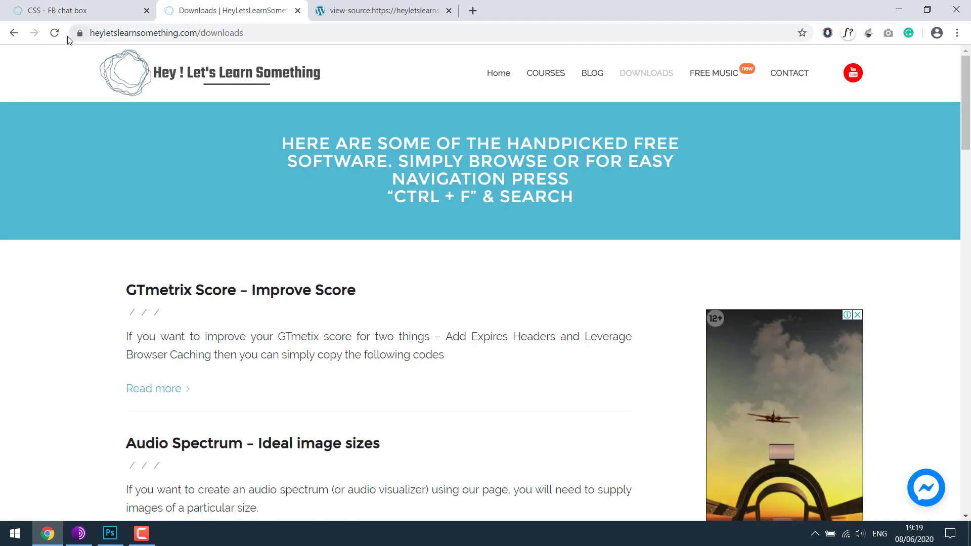
pyautogui.click(54, 33)
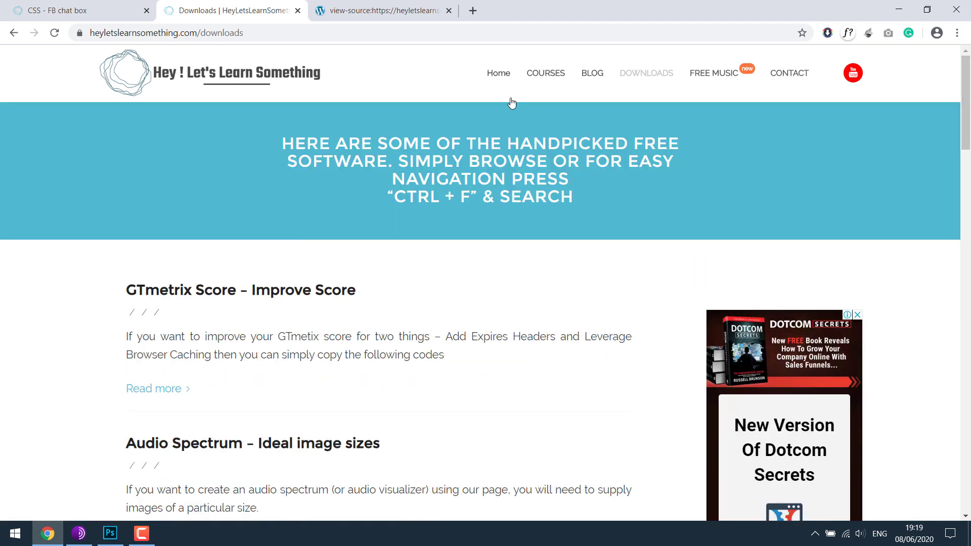
pyautogui.click(507, 79)
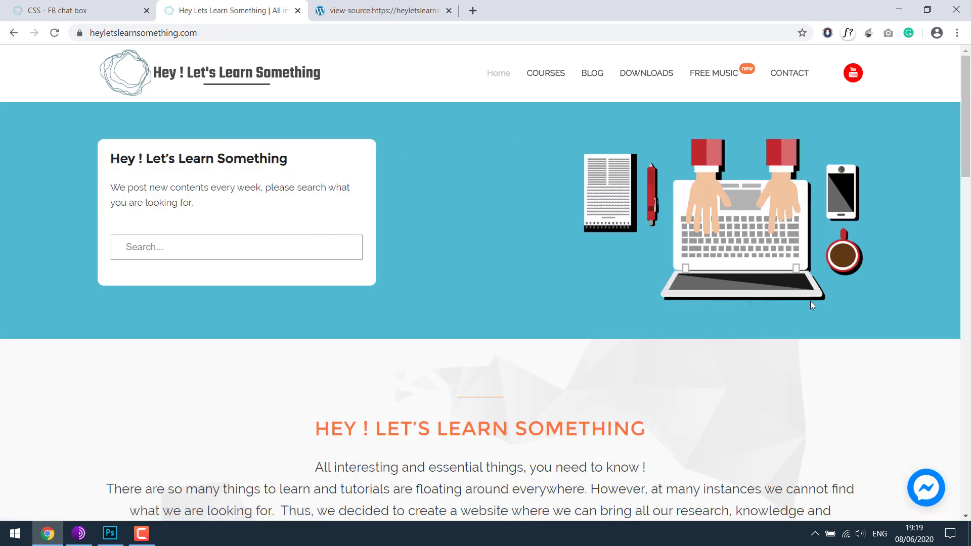
pyautogui.click(599, 73)
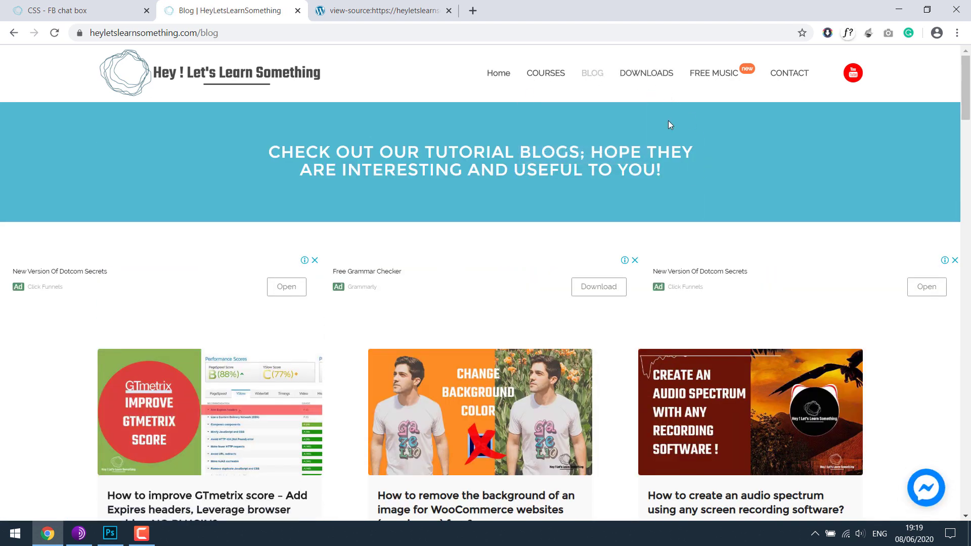
pyautogui.click(649, 82)
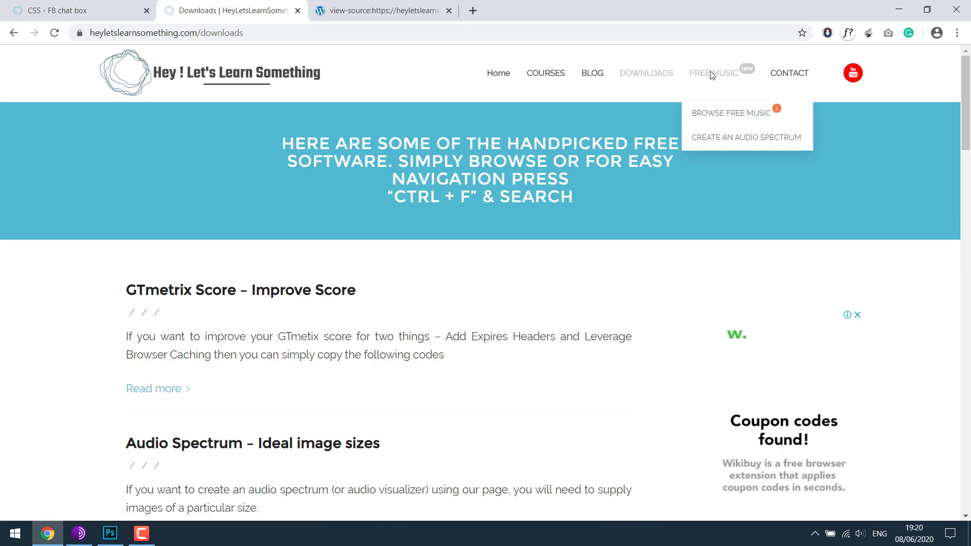
pyautogui.click(719, 112)
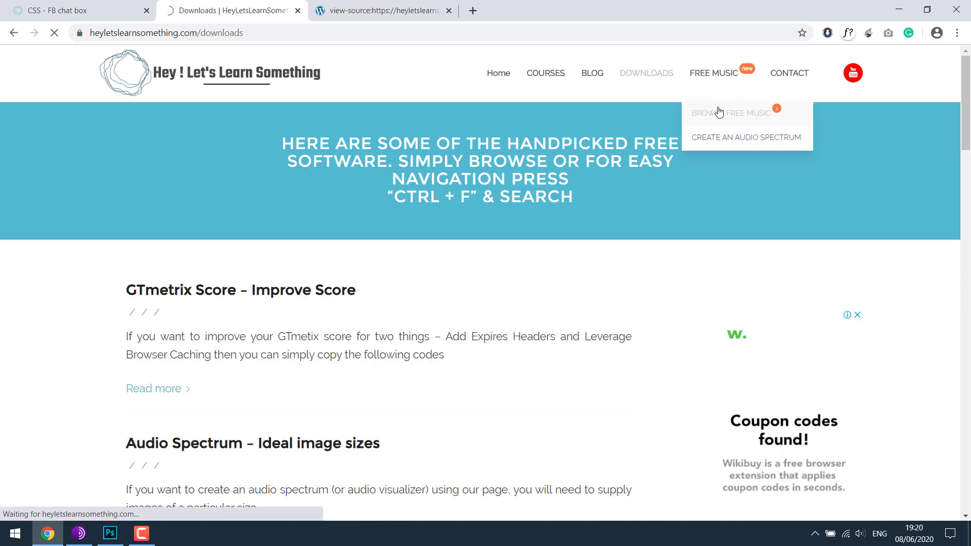